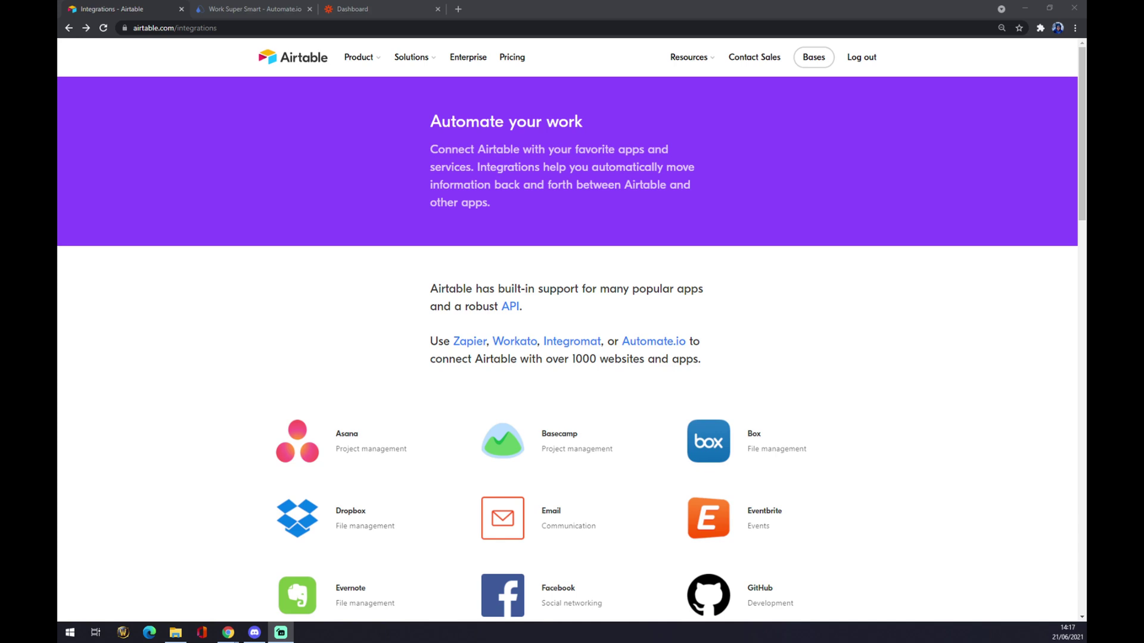
- Browse the Airtable and Gmail integration page and its Zapier-powered ideas, then switch to the Automate.io tab
left_click(189, 27)
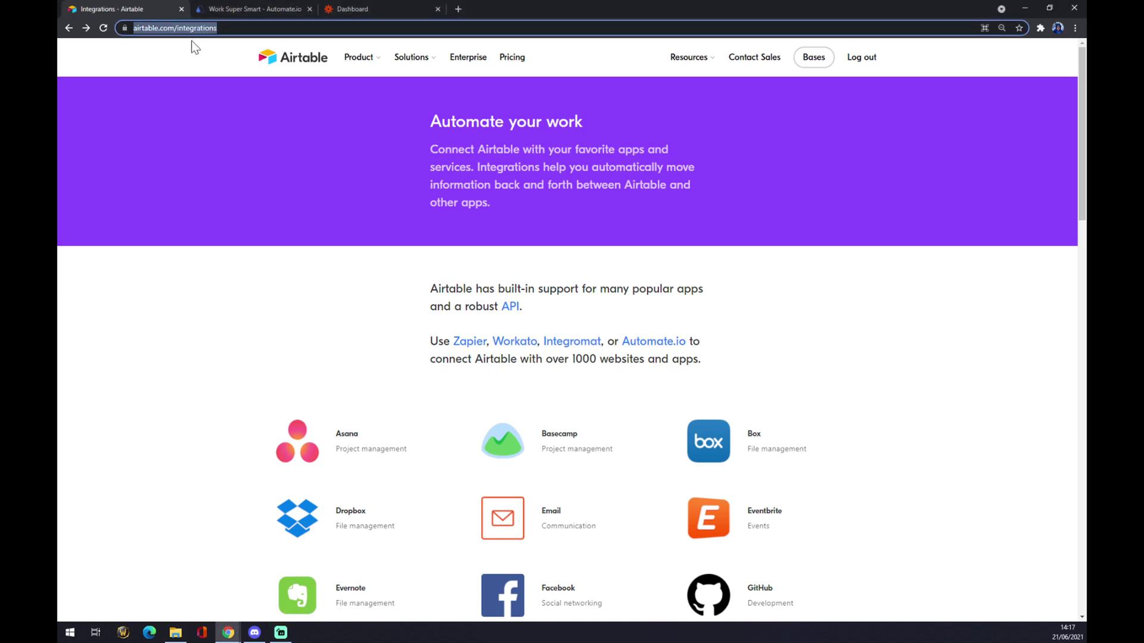
left_click(241, 181)
scroll(246, 182, "down", 3)
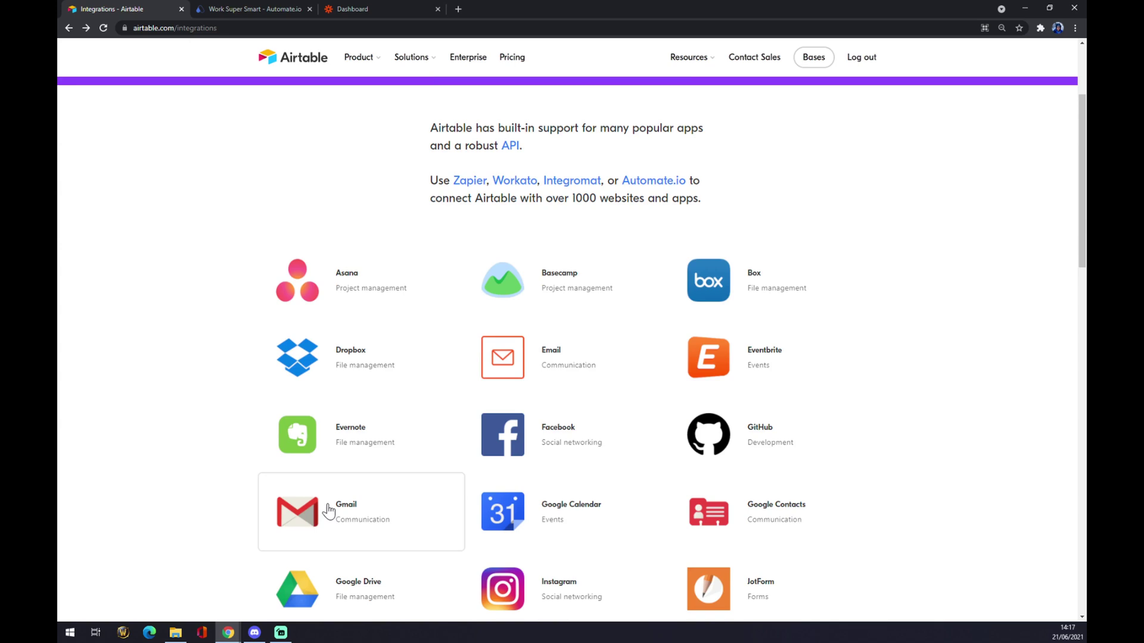
left_click(309, 513)
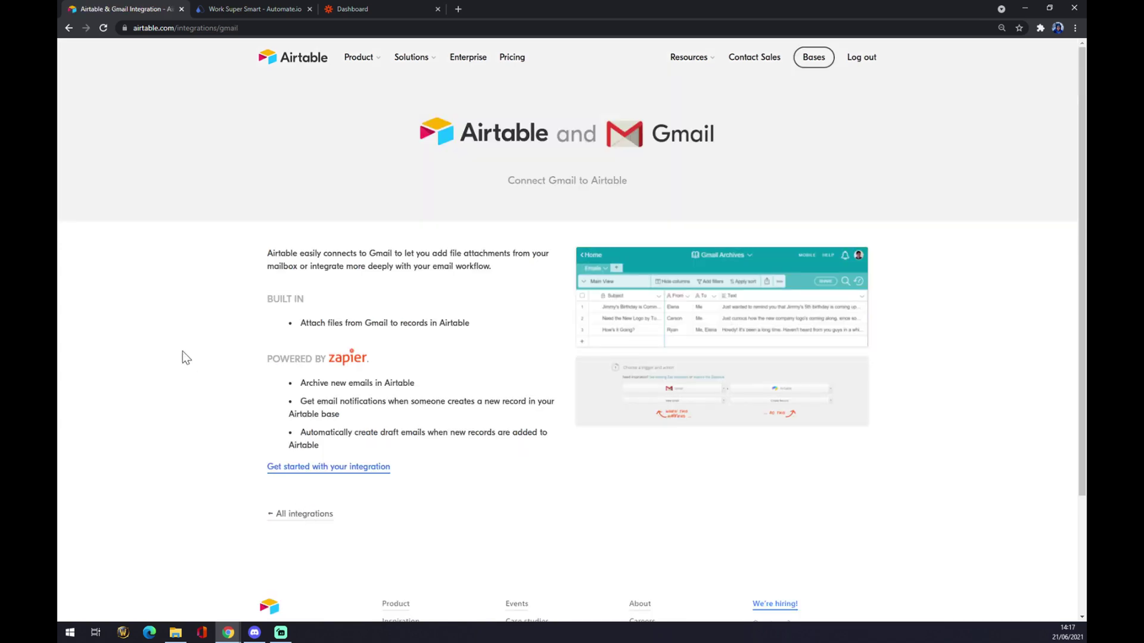
left_click_drag(182, 352, 331, 361)
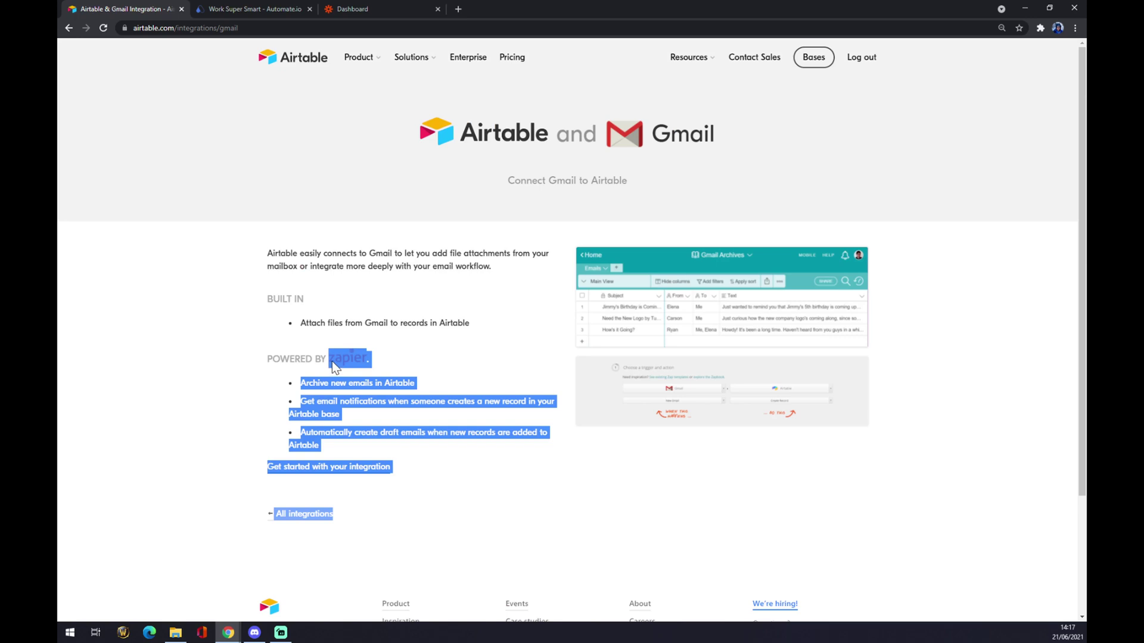
left_click(236, 358)
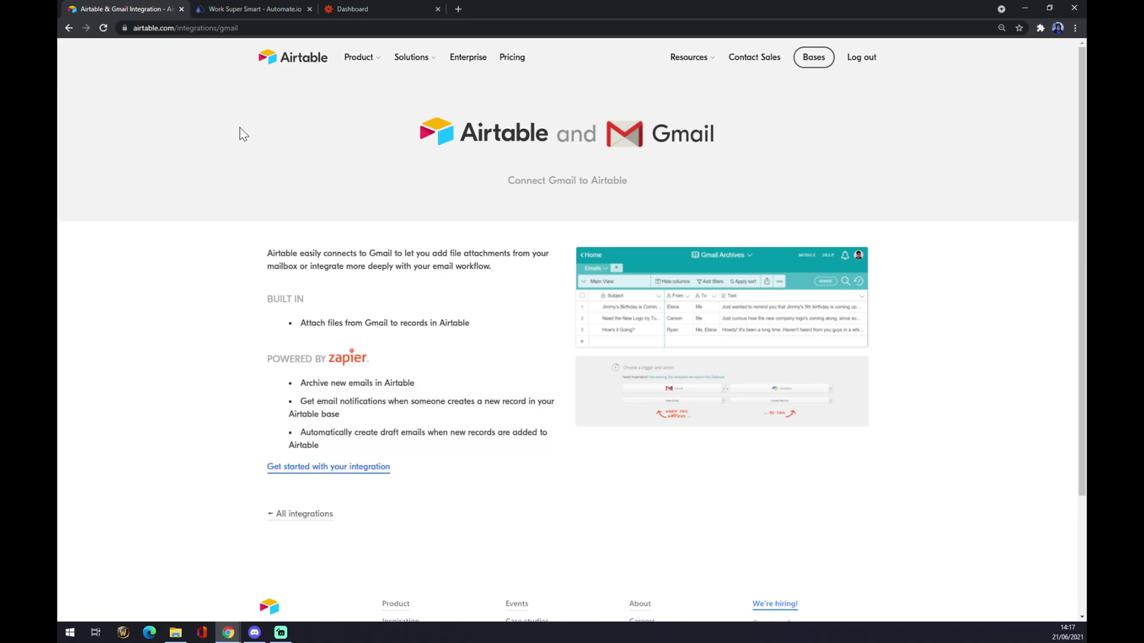
left_click(224, 13)
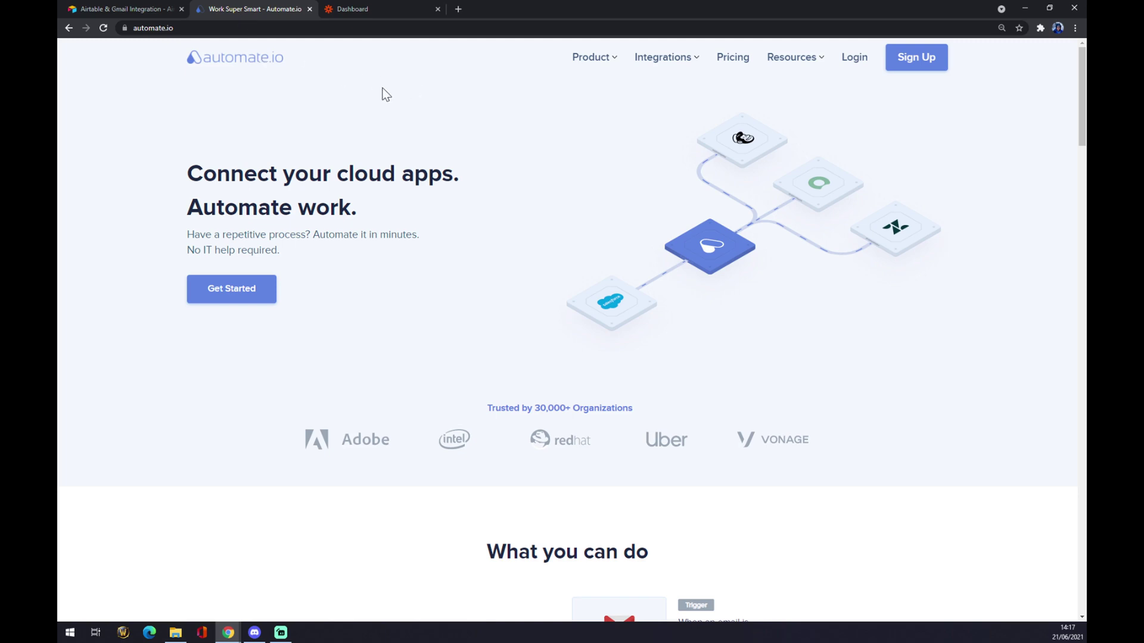
- Show all integration categories from the Integrations menu and search 'airt' to find Airtable
mouse_move(657, 67)
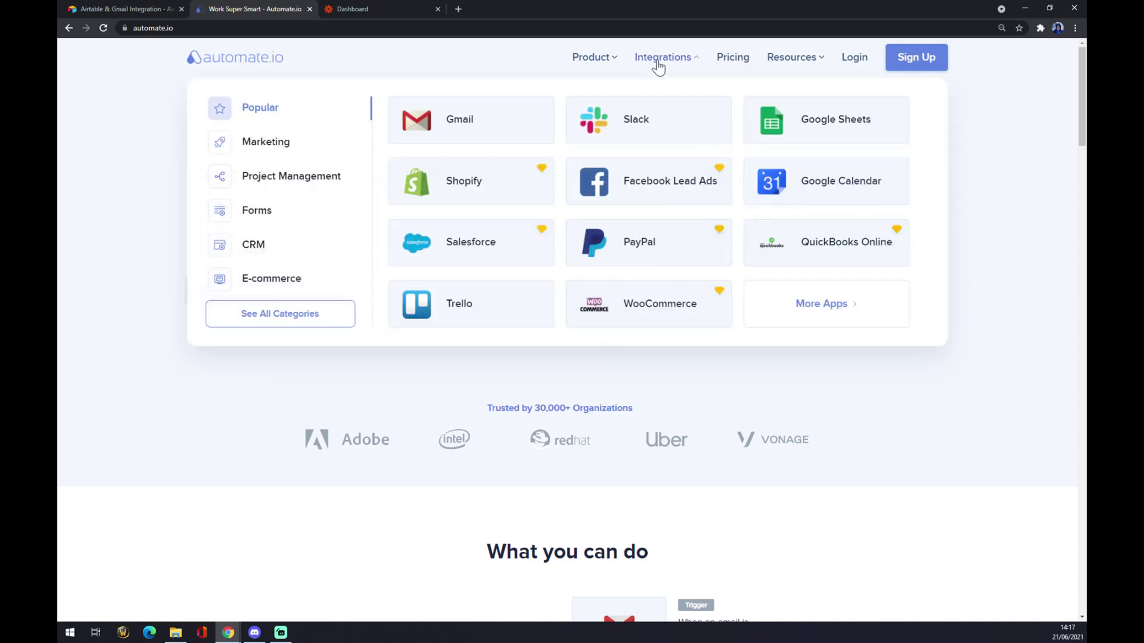
left_click(258, 325)
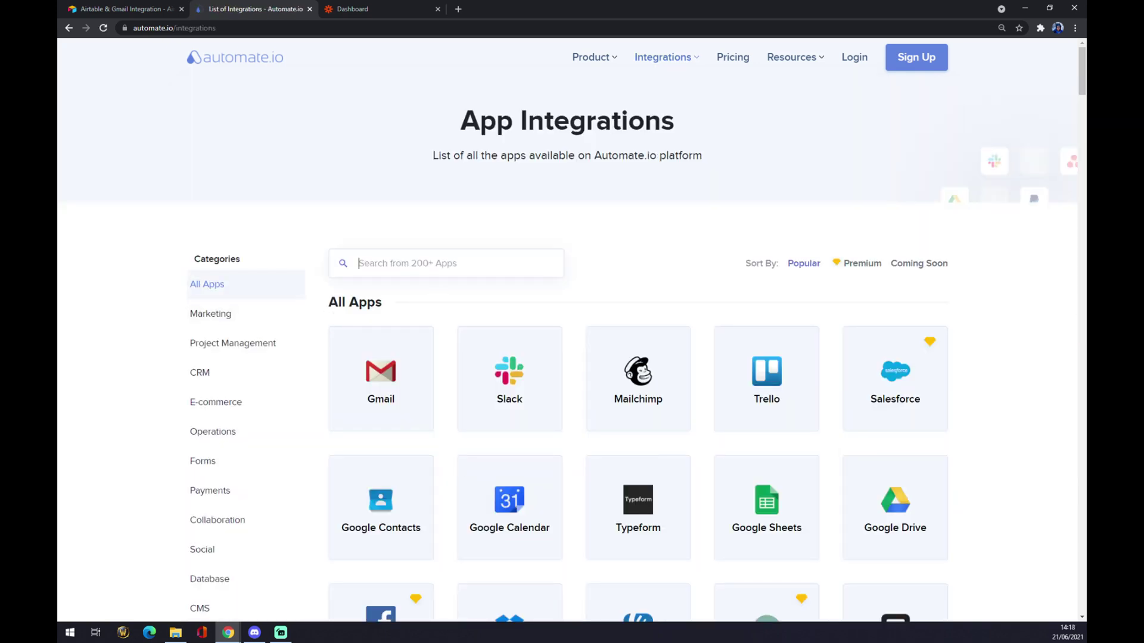
scroll(506, 337, "down", 5)
scroll(531, 348, "up", 5)
type("airt")
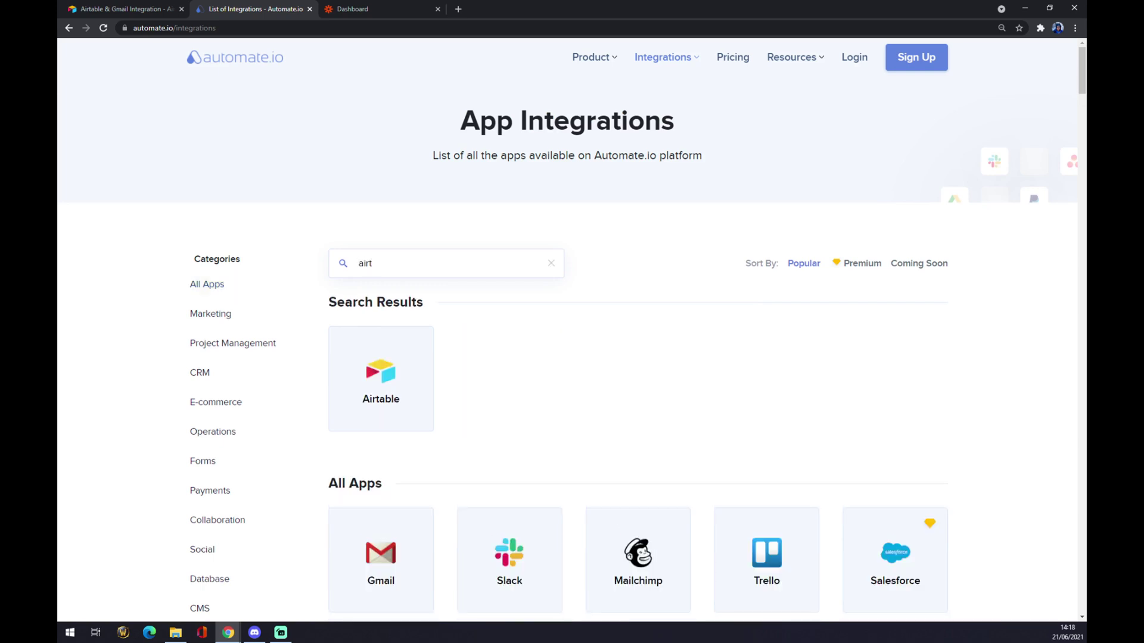
- Open Airtable's integrations and pick the Airtable + Gmail pairing via a 'gmail' search
left_click(404, 384)
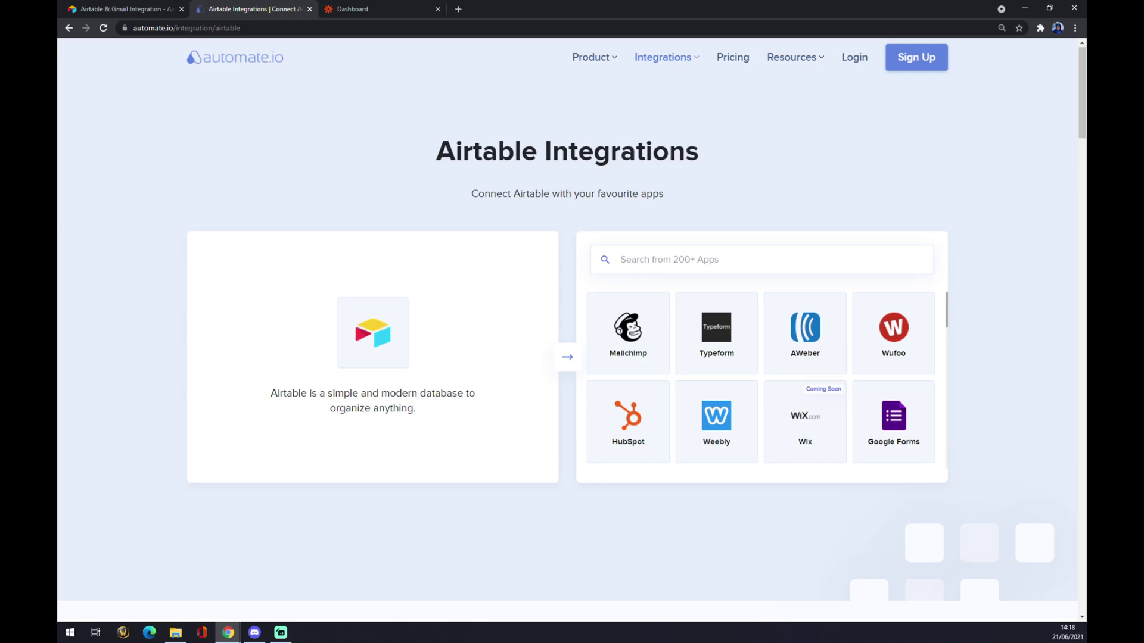
type("gmail")
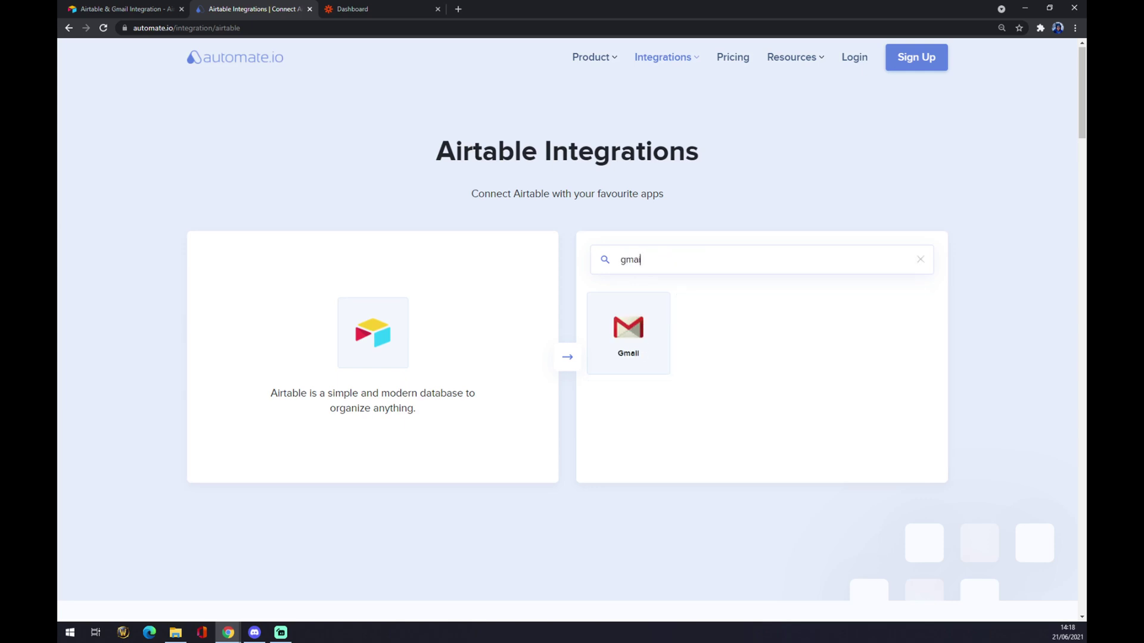
left_click(652, 334)
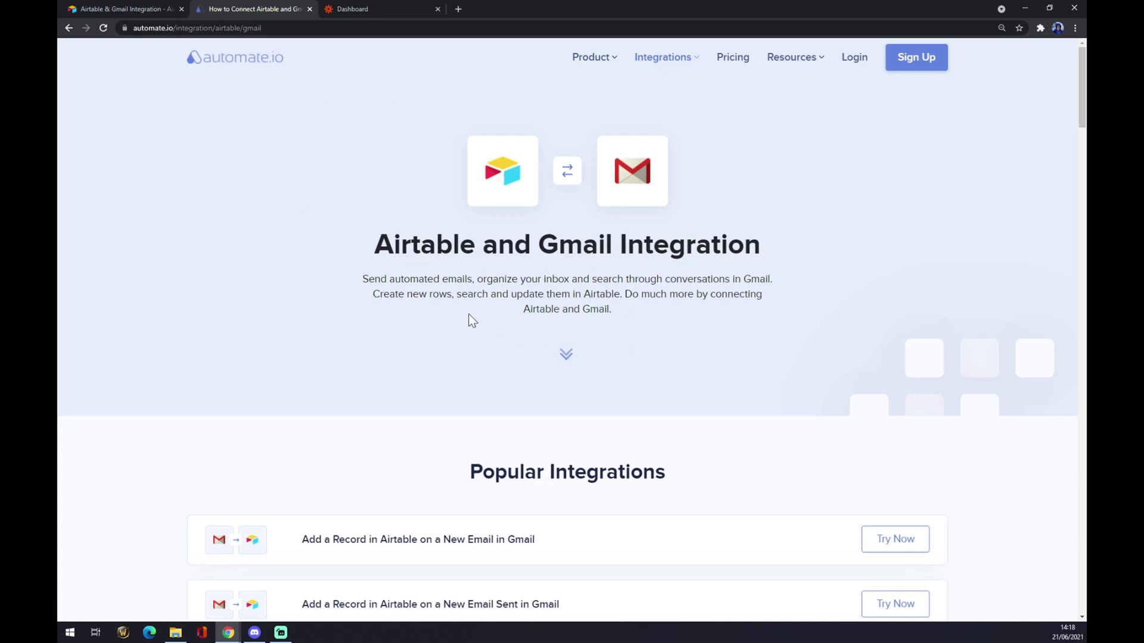
- Select New Record as the Airtable trigger and Send an Email as the Gmail action
scroll(470, 316, "down", 3)
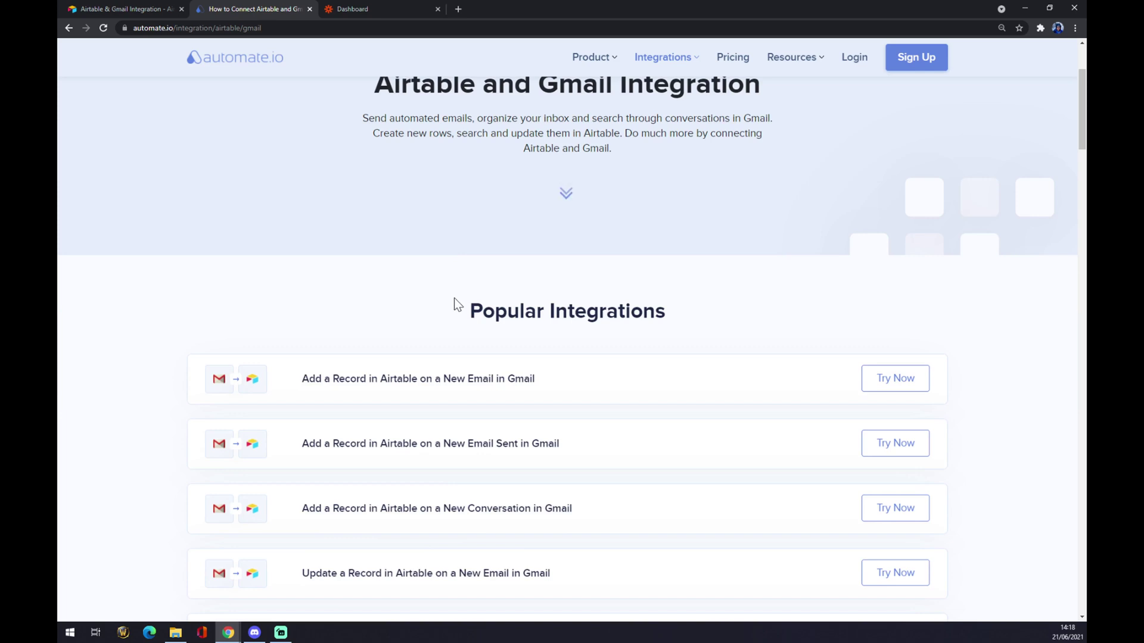
left_click_drag(464, 311, 667, 316)
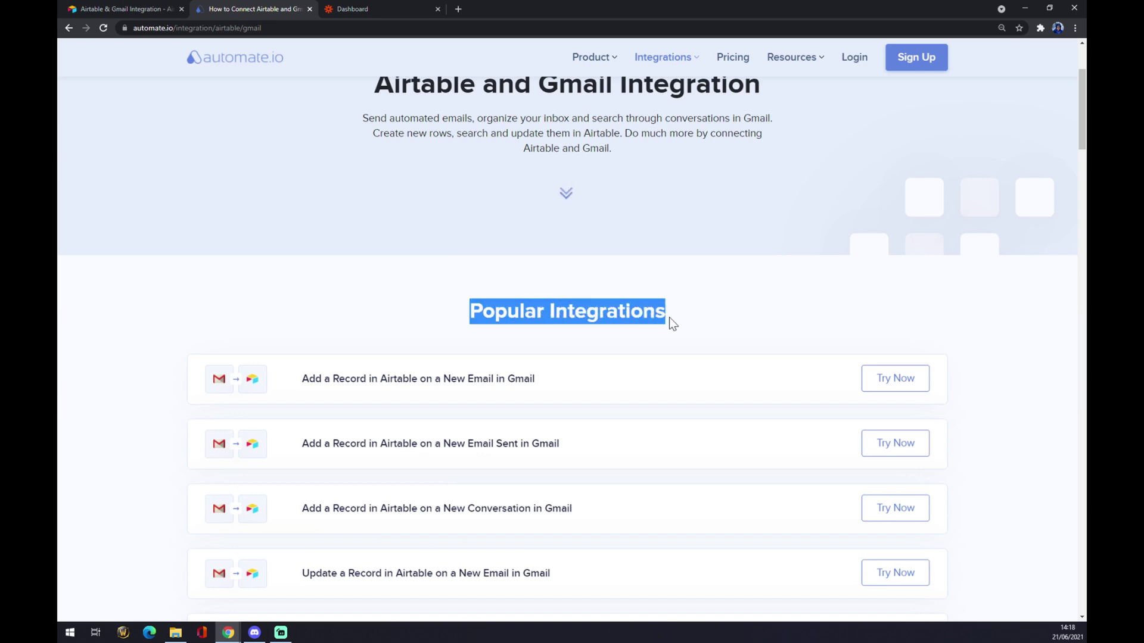
scroll(624, 310, "down", 6)
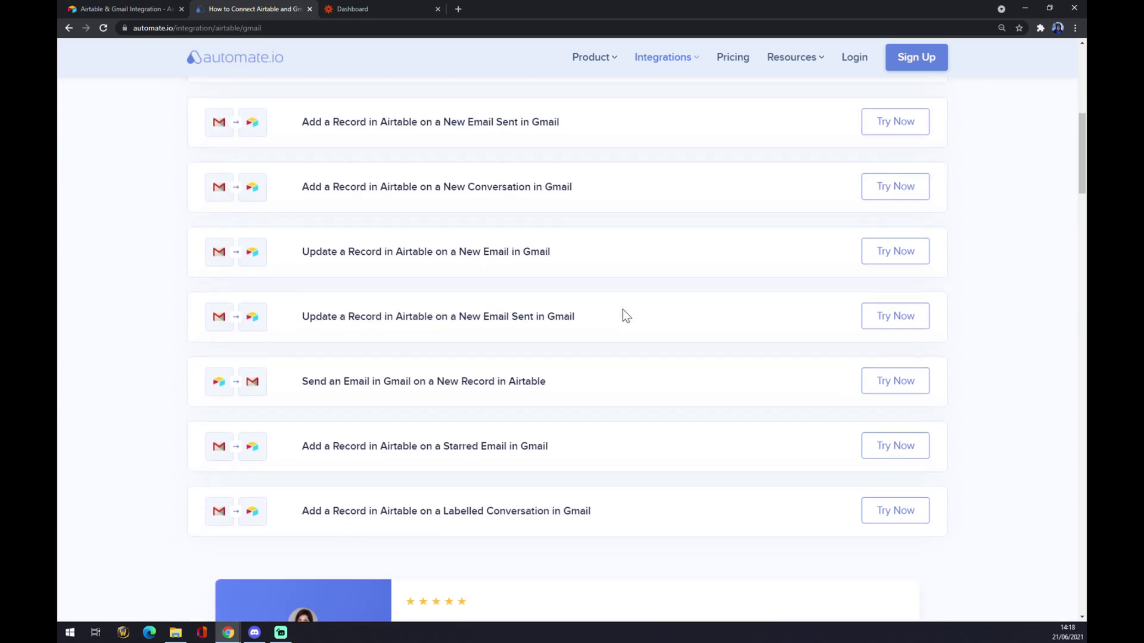
scroll(395, 312, "down", 10)
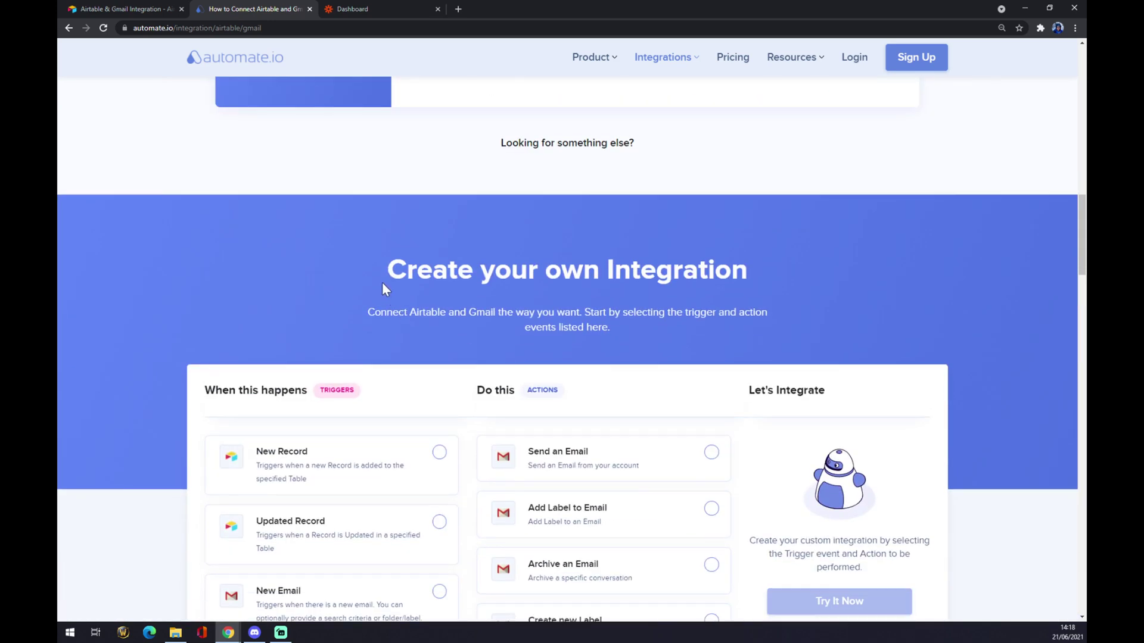
scroll(384, 283, "down", 2)
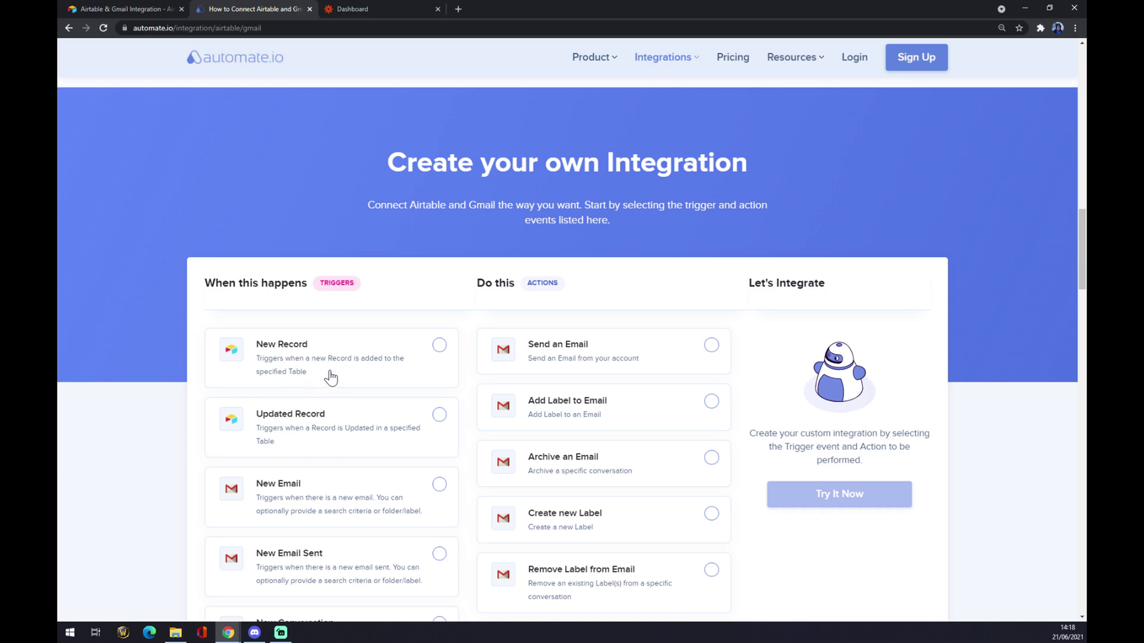
left_click(439, 346)
double_click(705, 355)
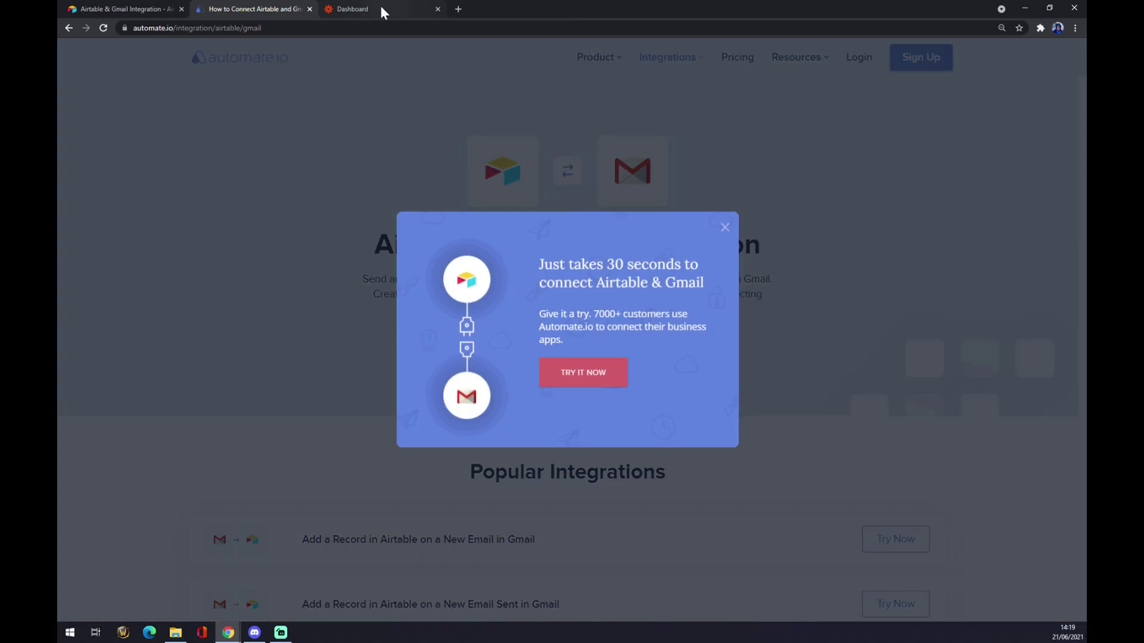
- In the Zapier editor, name the new zap 'airtable to gmail'
left_click(380, 8)
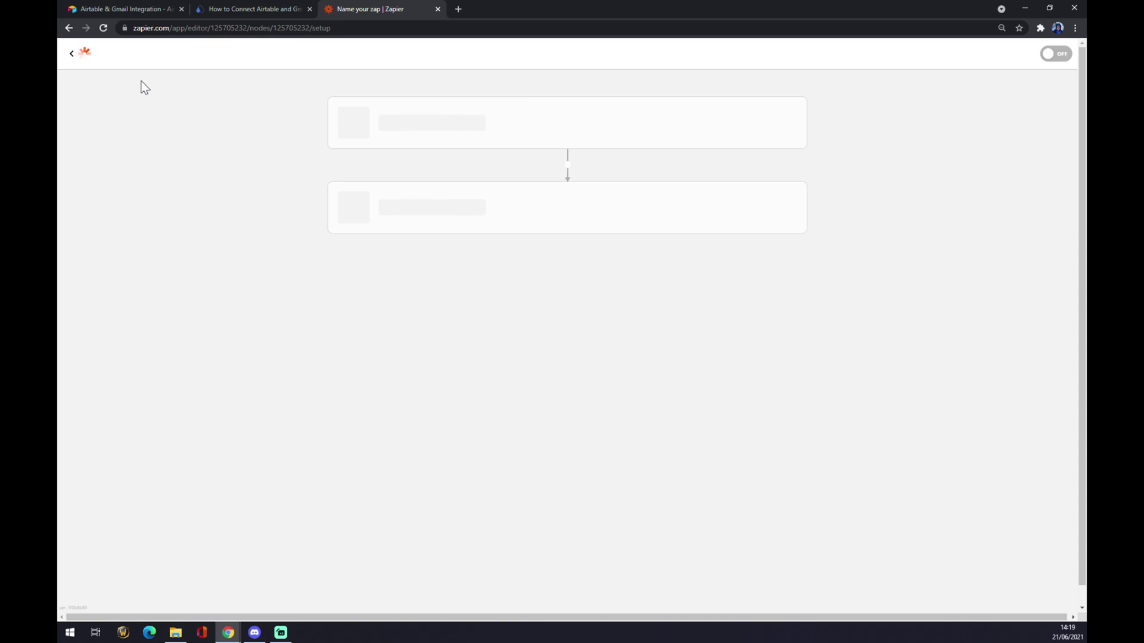
left_click(149, 76)
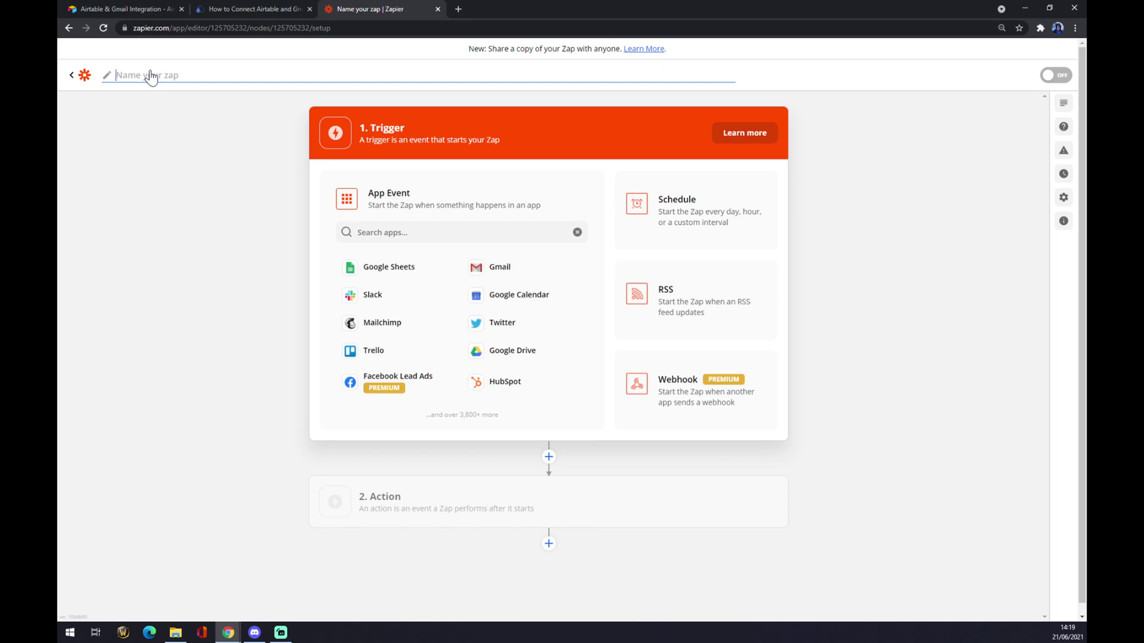
type("airtable to gmail")
key("Return")
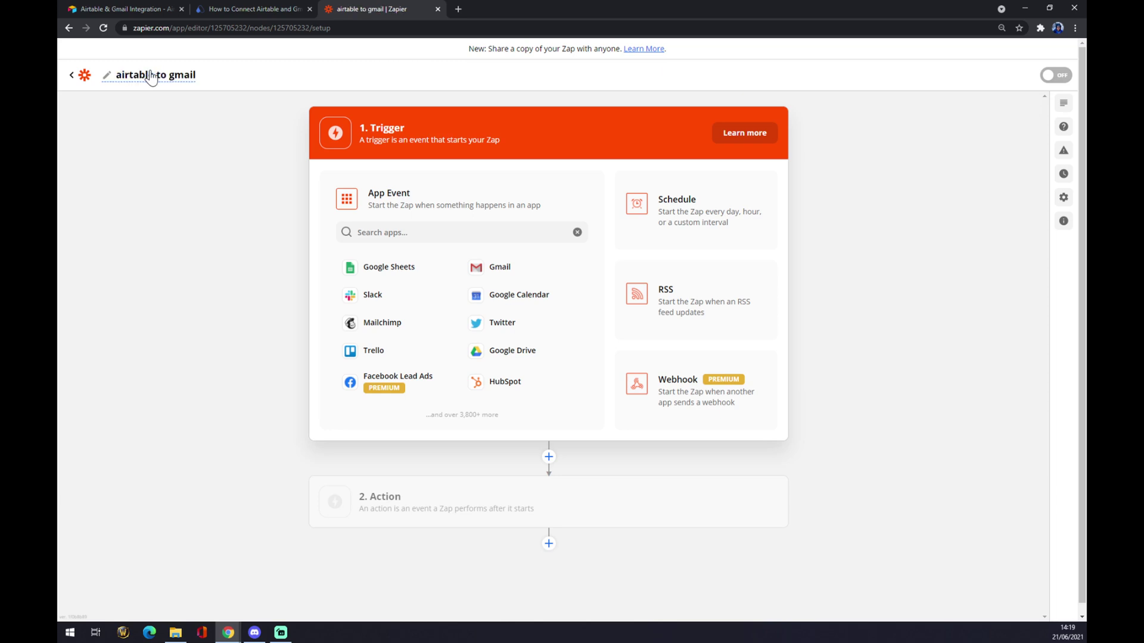
left_click(459, 233)
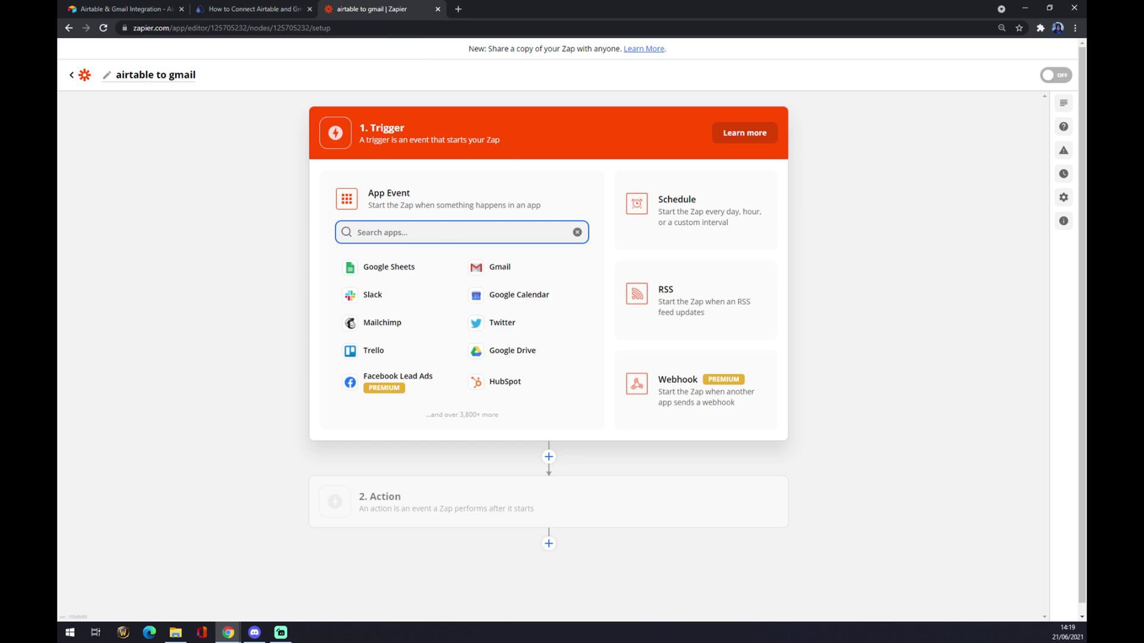
- Make Airtable the trigger app with the New Record event
type("air")
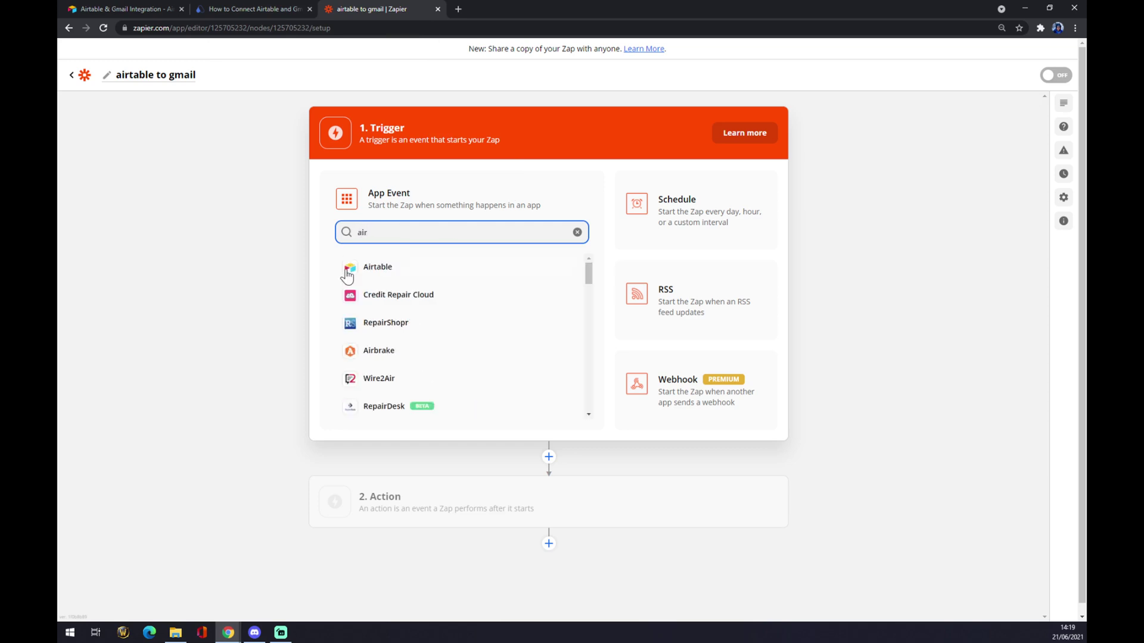
left_click(417, 267)
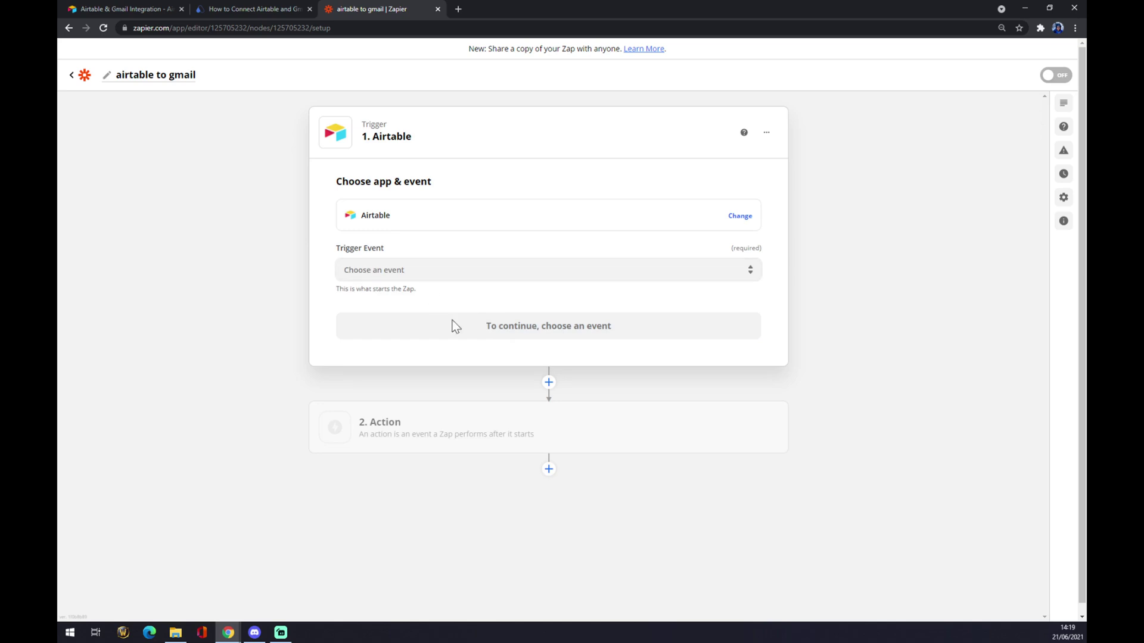
left_click(386, 270)
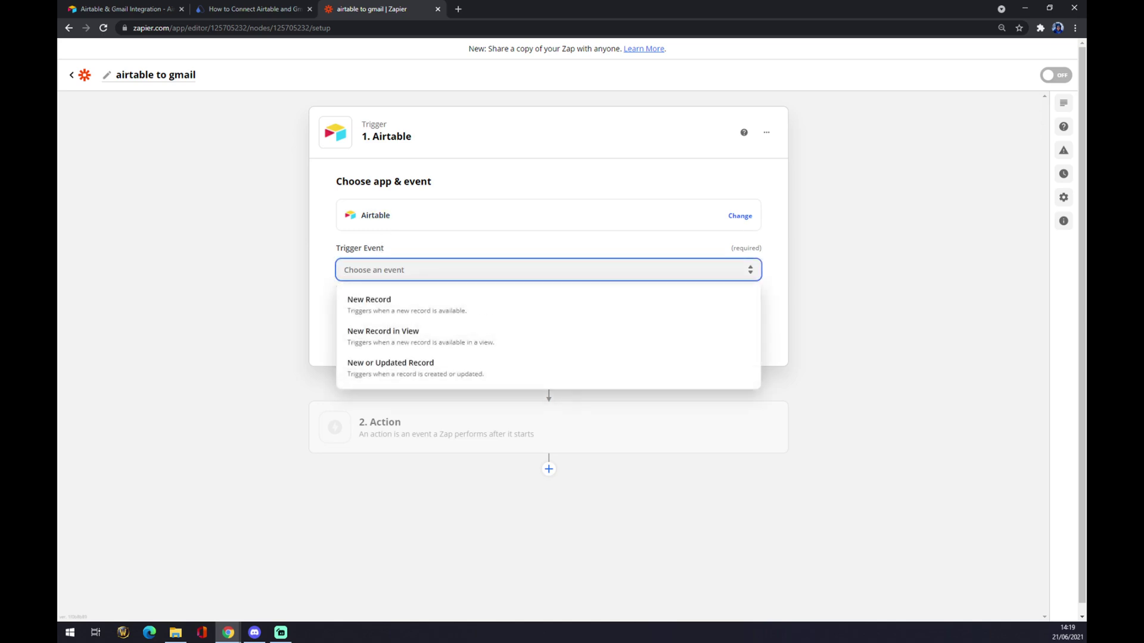
left_click(400, 318)
left_click(422, 332)
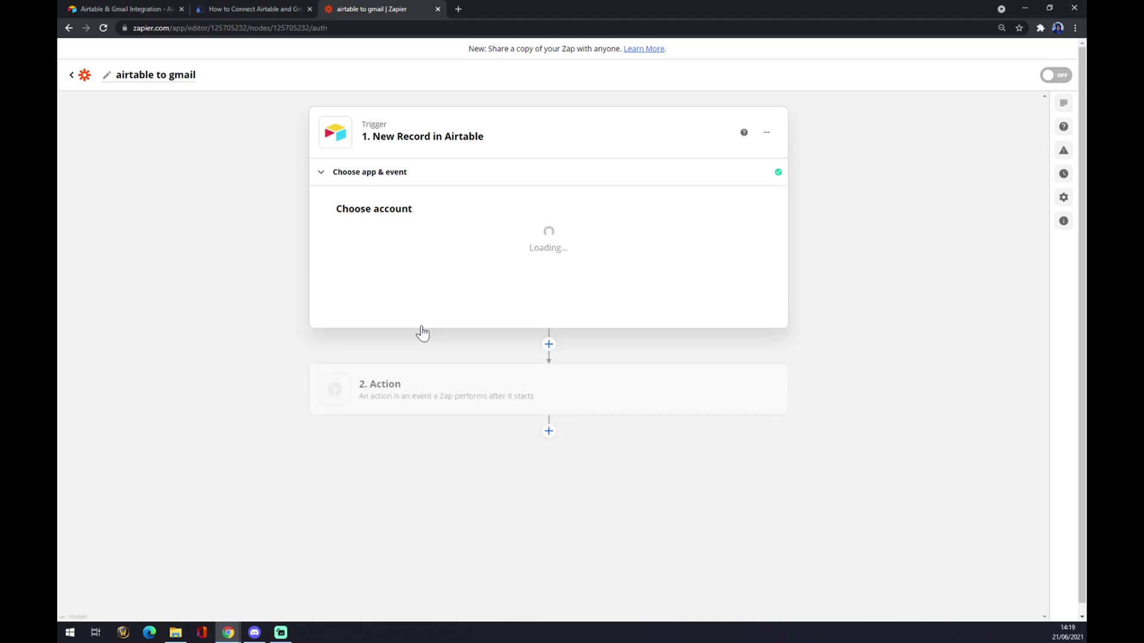
- Use the existing Airtable account, select the User research base and Users table, and continue to the action
left_click(401, 255)
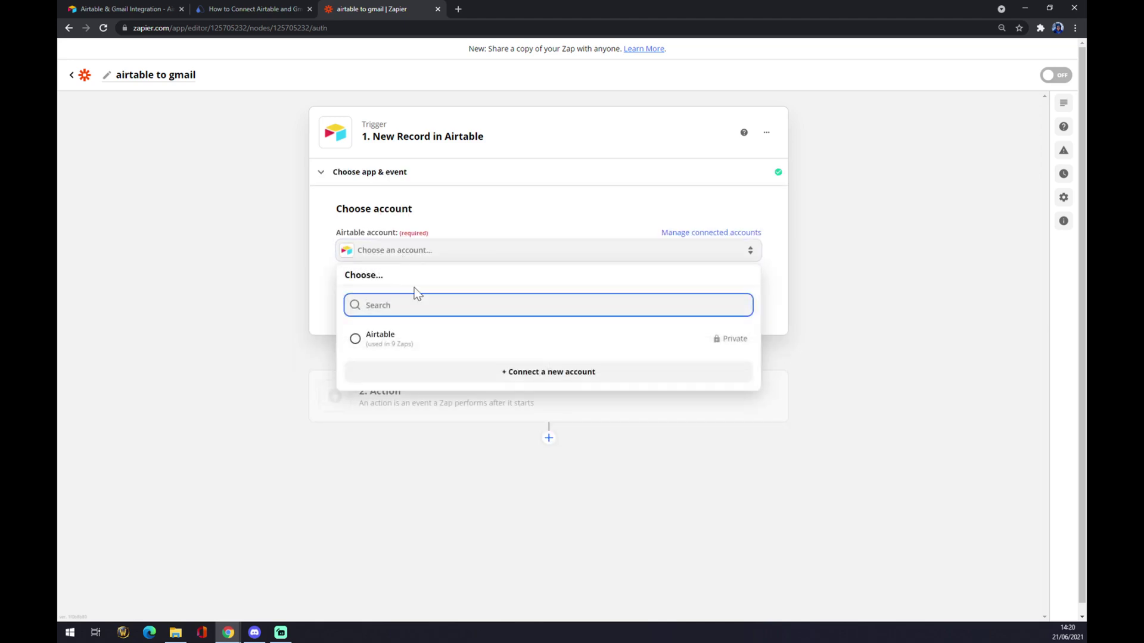
left_click(399, 341)
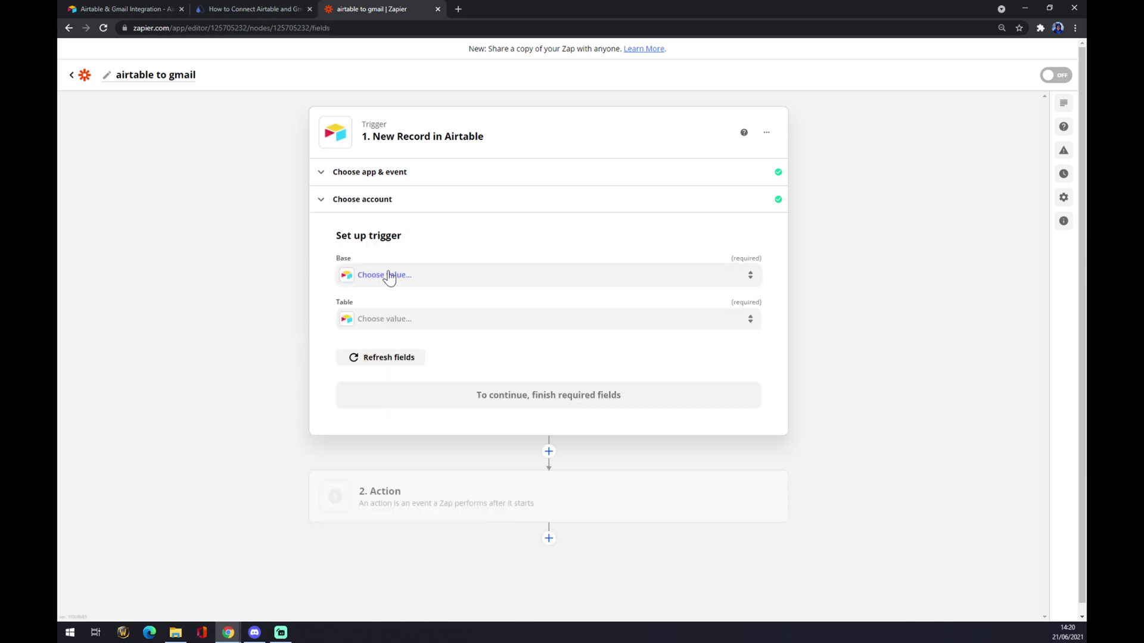
left_click(391, 276)
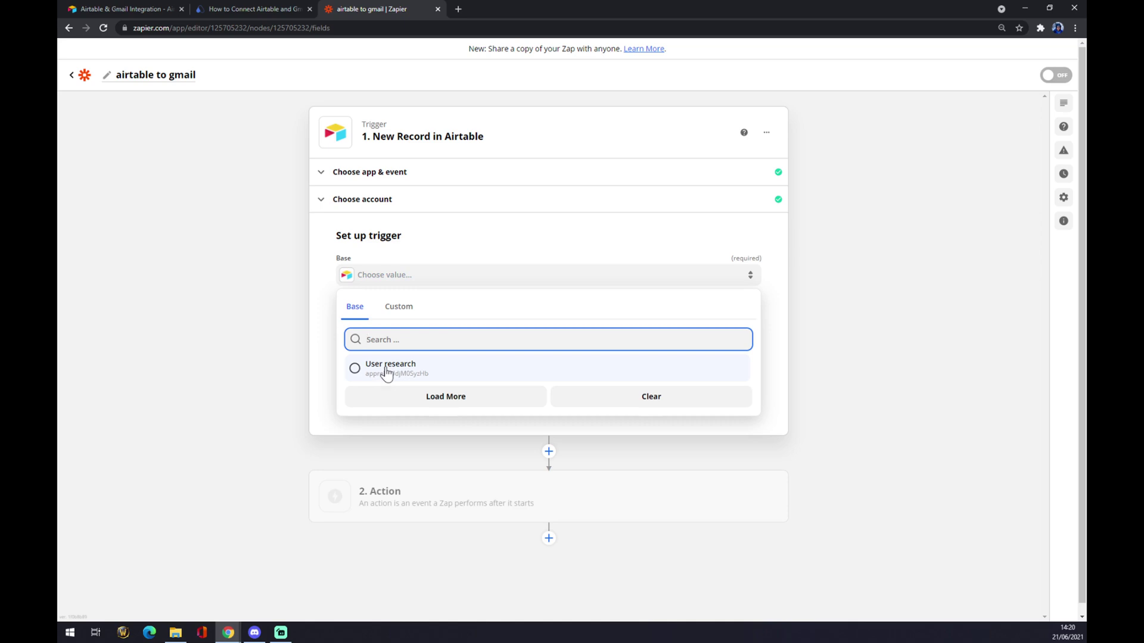
left_click(384, 374)
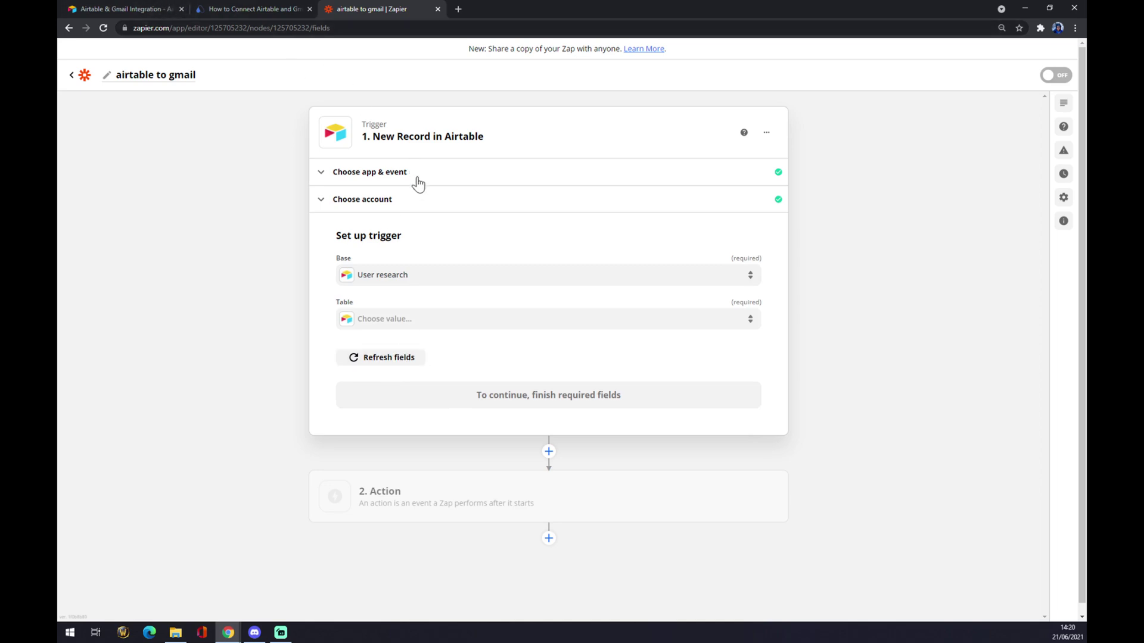
left_click(398, 322)
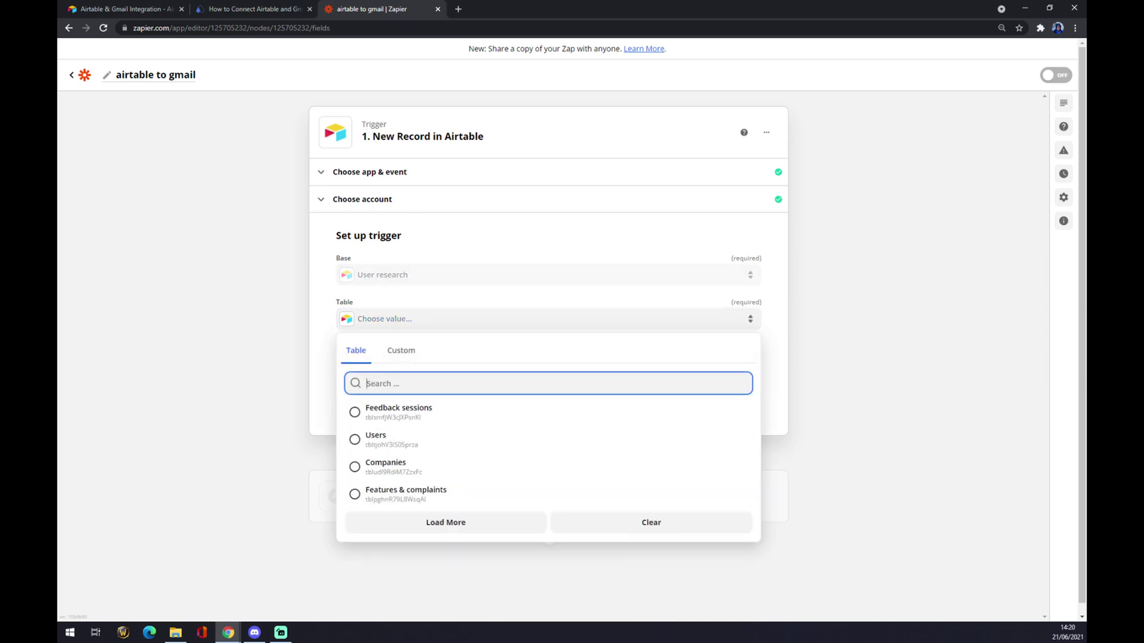
left_click(388, 443)
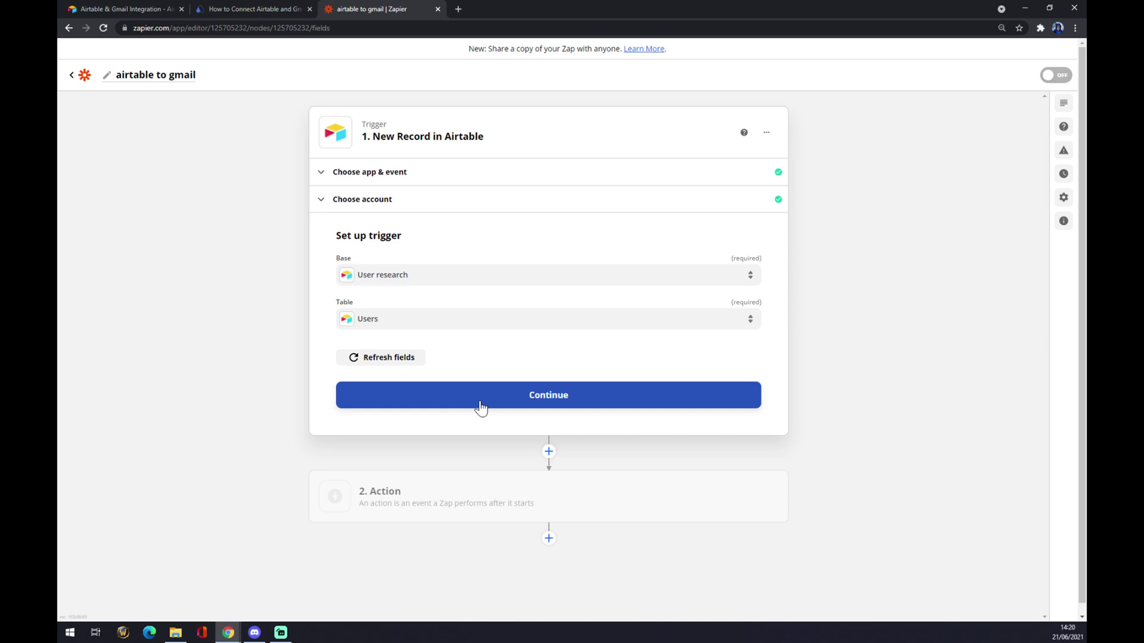
left_click(481, 409)
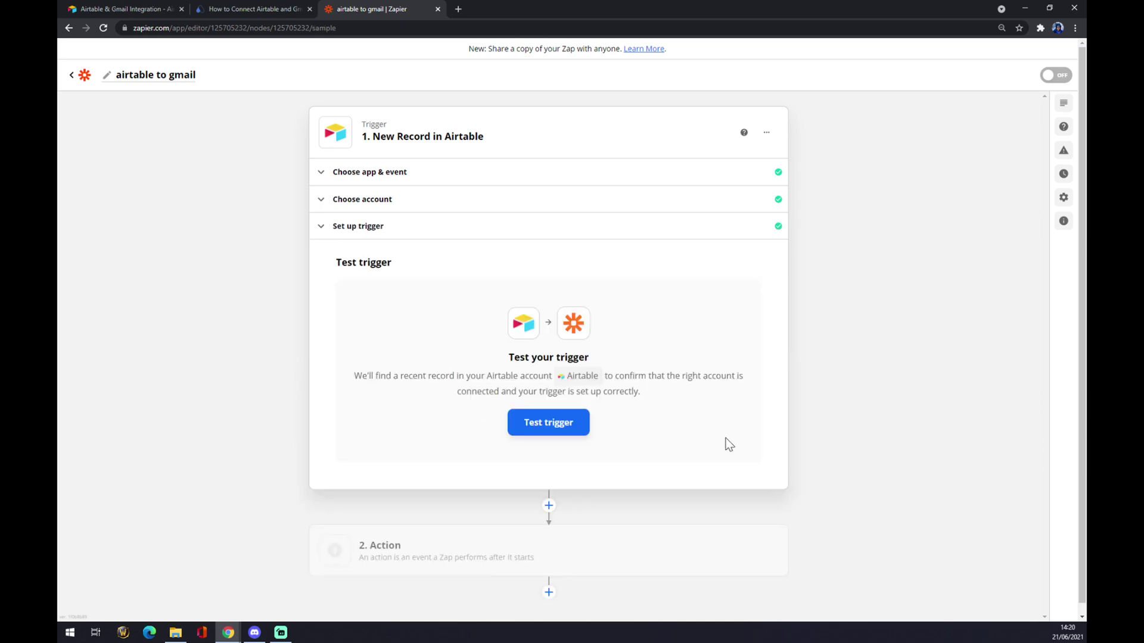
left_click(451, 545)
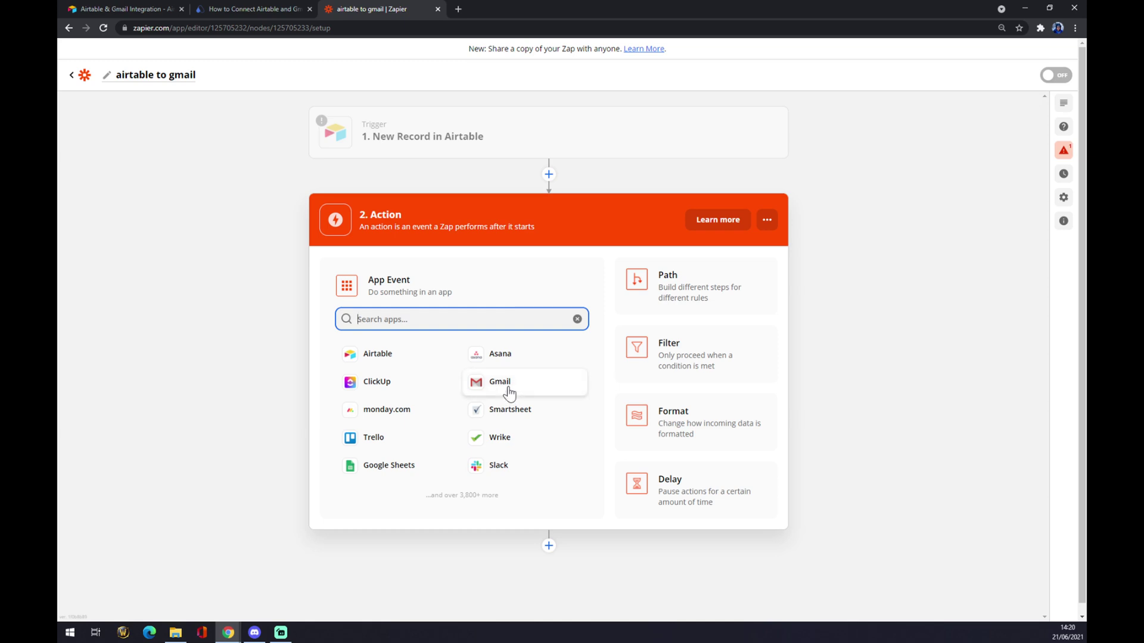
- Set the action app to Gmail with the Send Email event and continue
type("gmail")
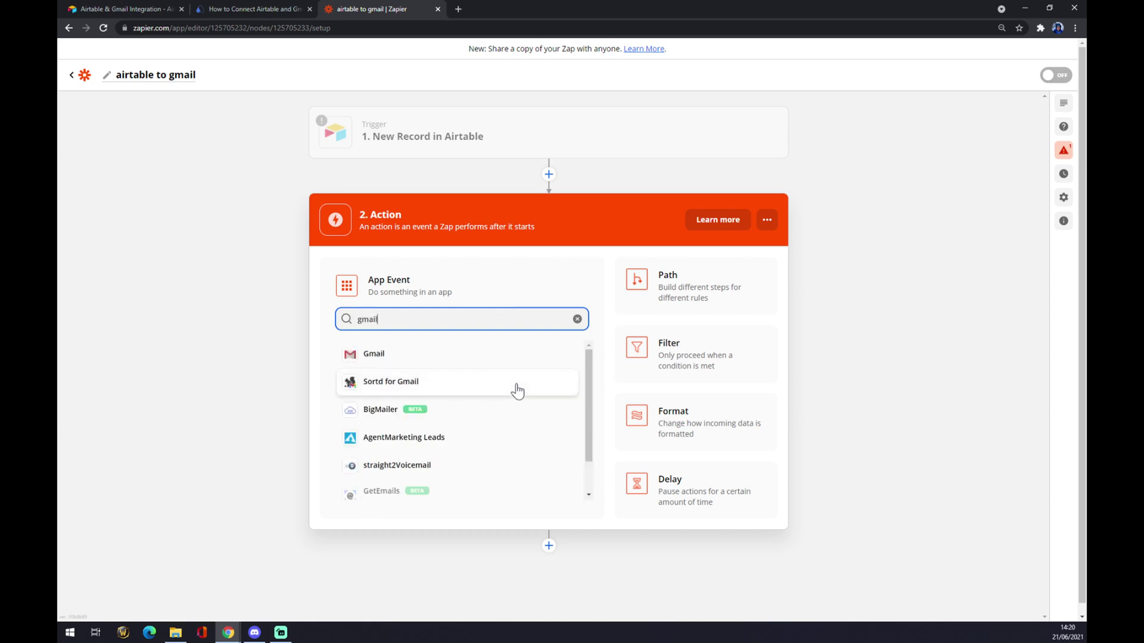
left_click(429, 360)
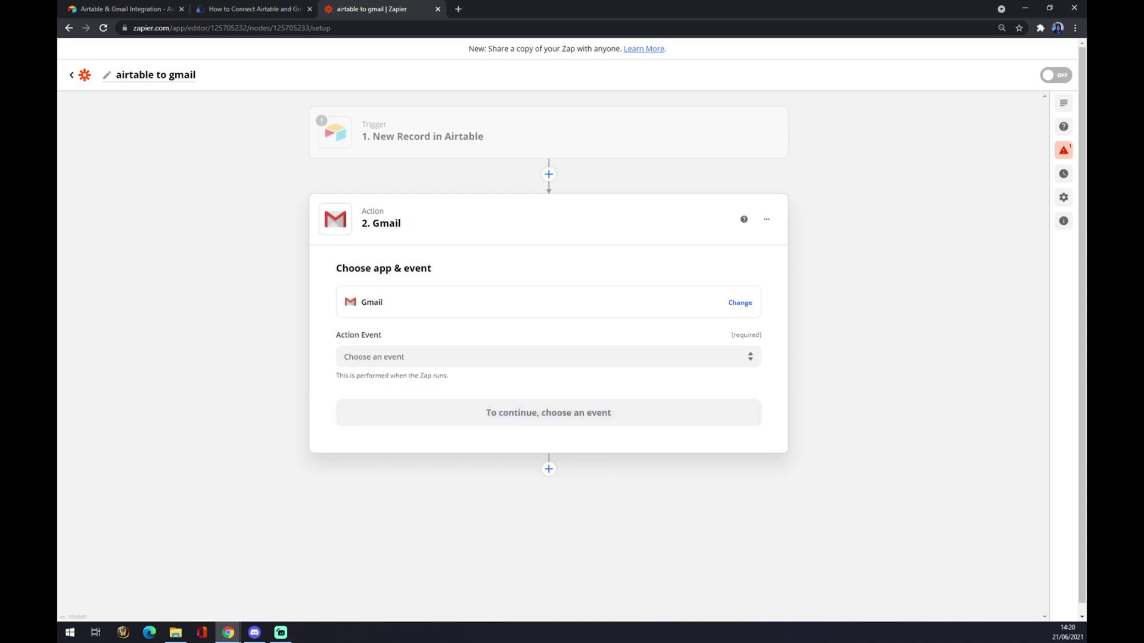
left_click(427, 358)
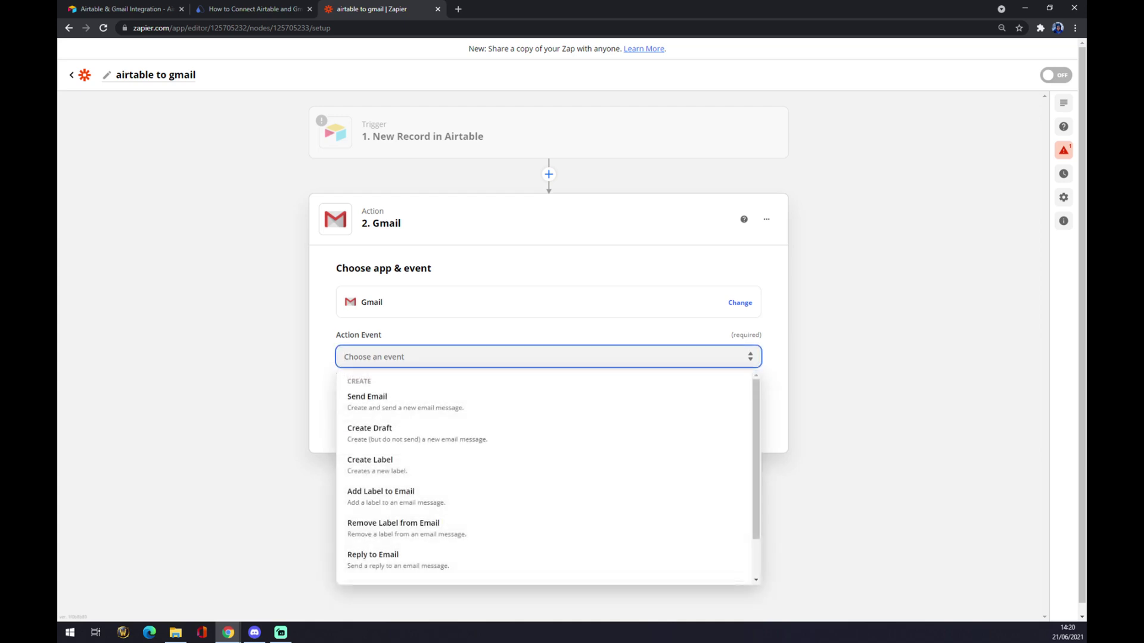
left_click(414, 404)
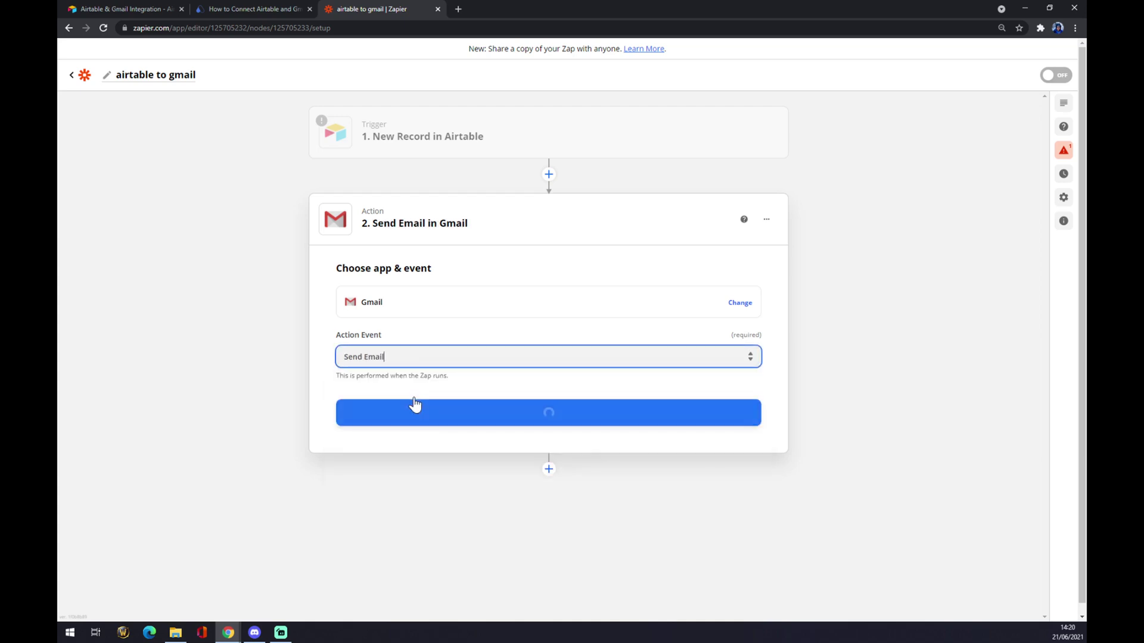
left_click(441, 415)
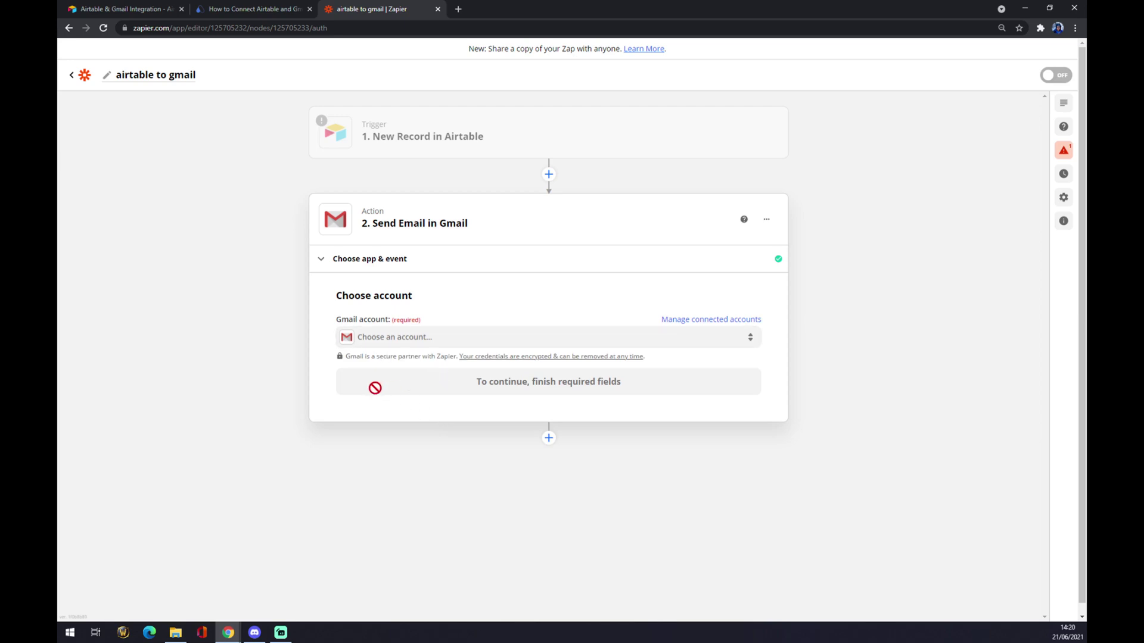